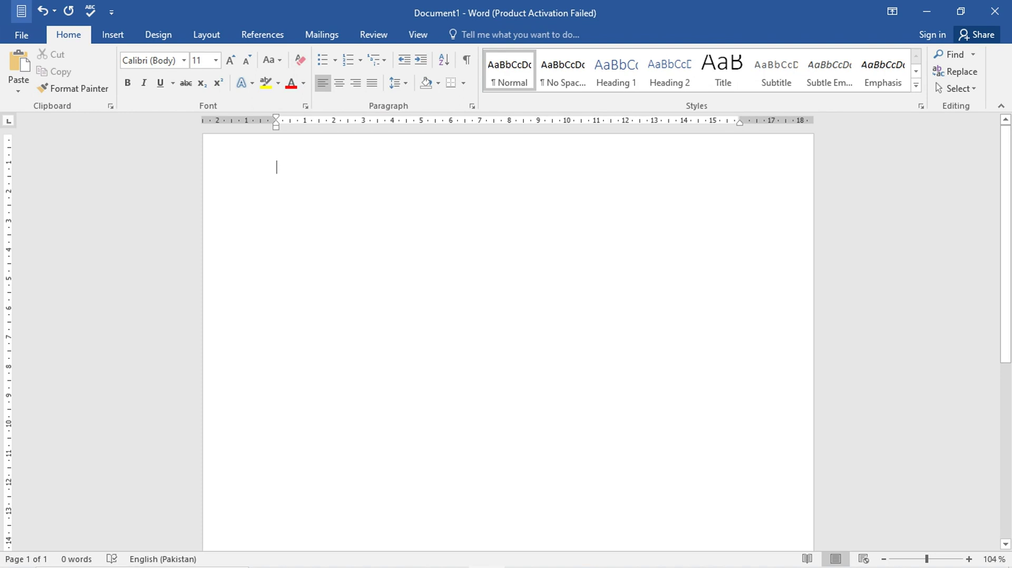
Step: Enter =rand() to generate five paragraphs of sample text (239 words)
text(=rand()
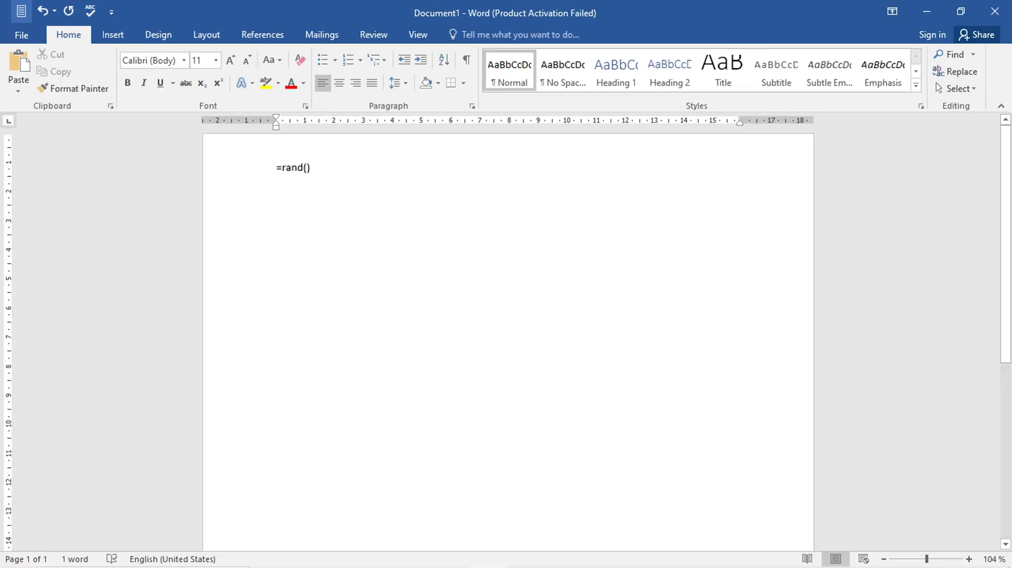
key(Return)
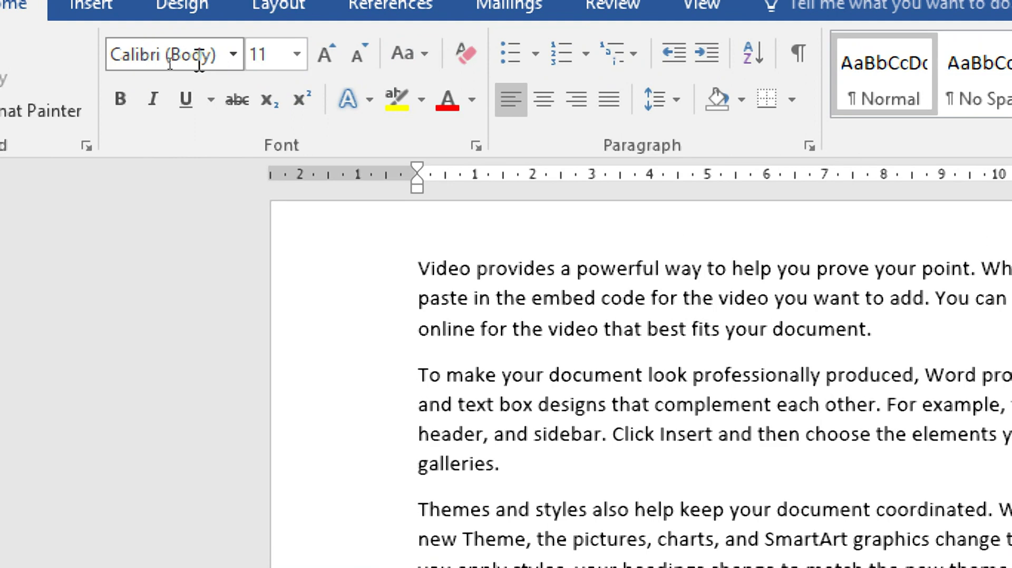
Step: Choose Times New Roman from the Font list for new typing
click(232, 58)
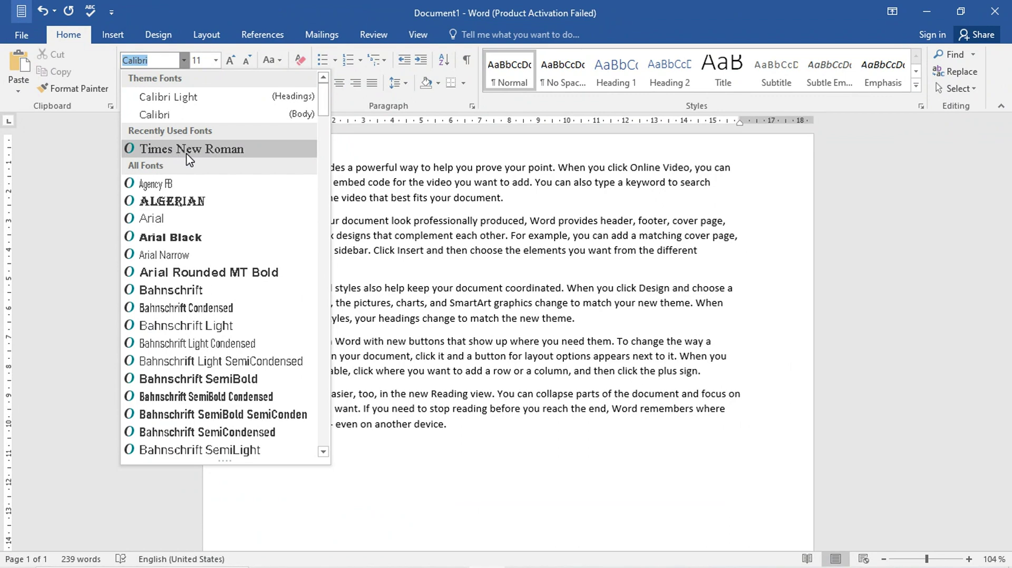
click(192, 149)
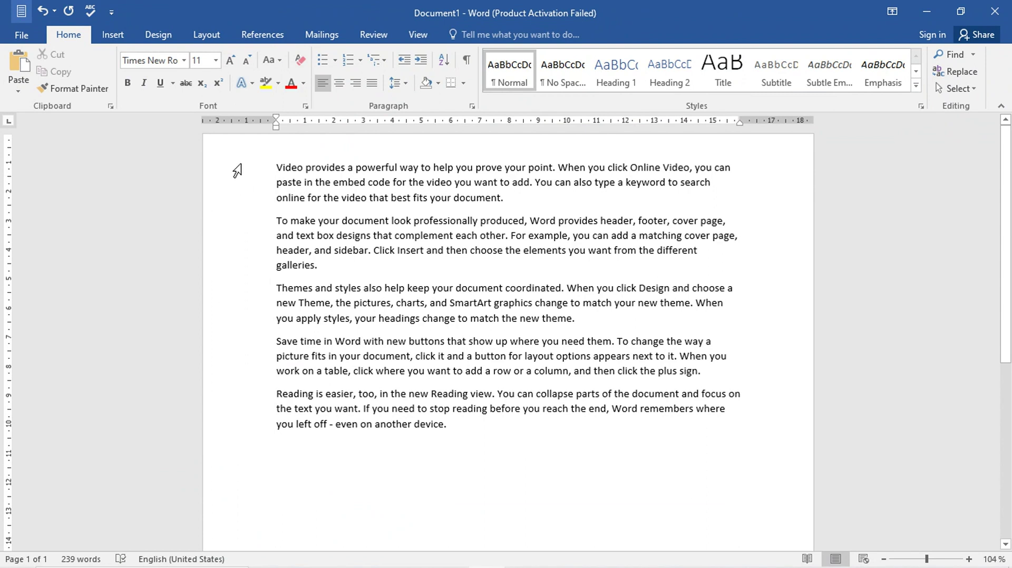
Step: Select all the text and switch the five paragraphs from Calibri to Times New Roman
triple_click(236, 182)
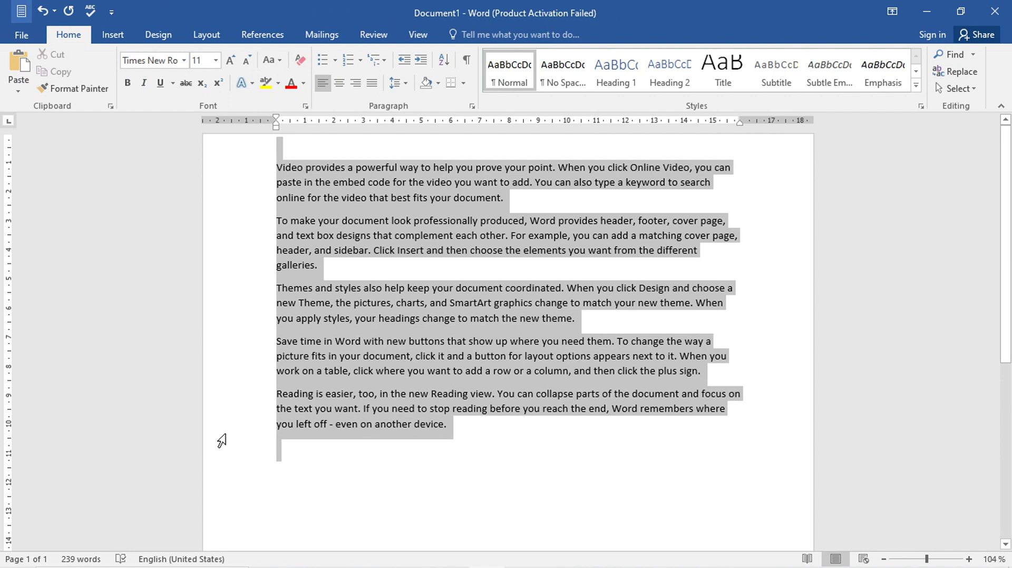
click(212, 172)
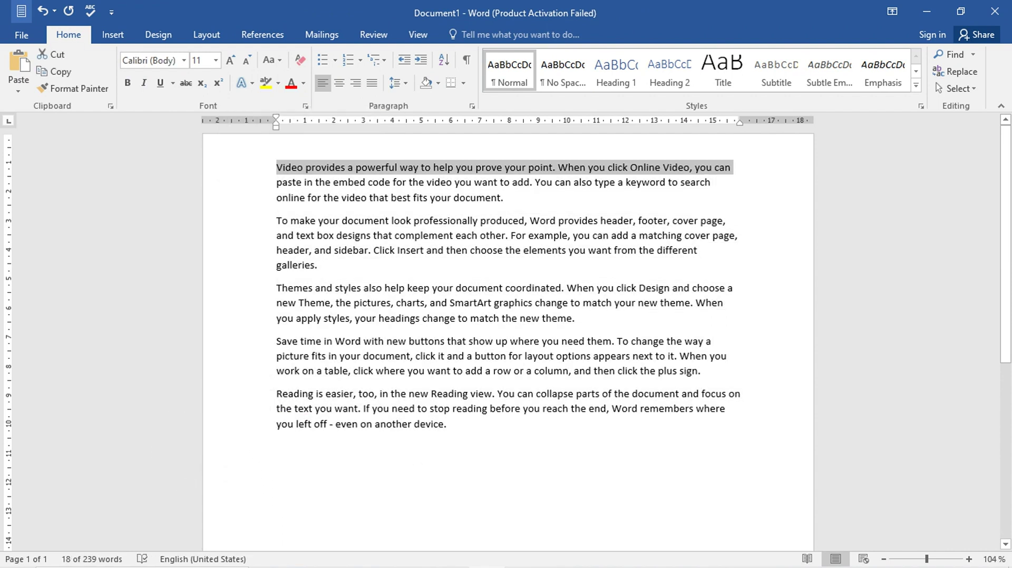
click(419, 486)
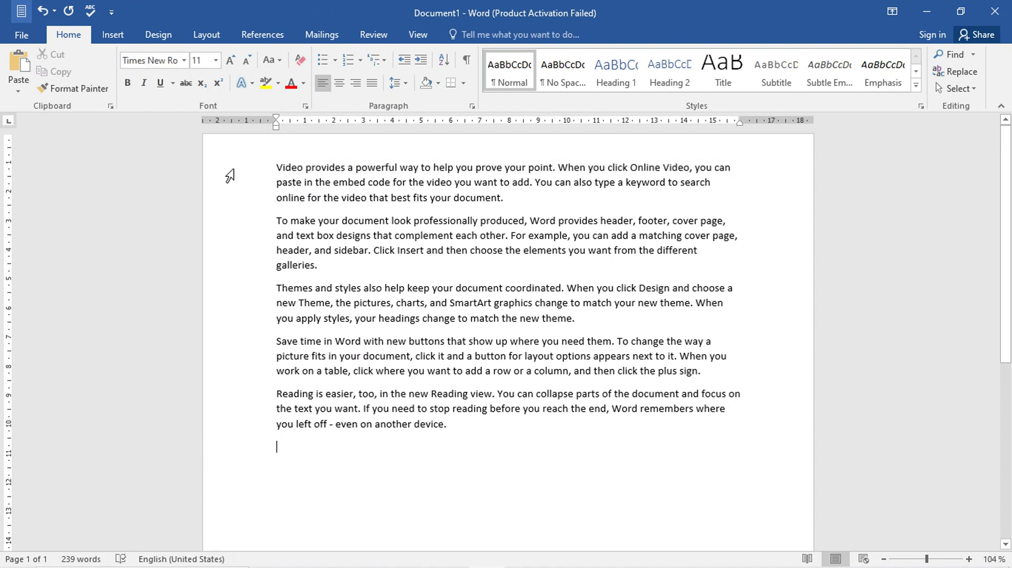
triple_click(230, 175)
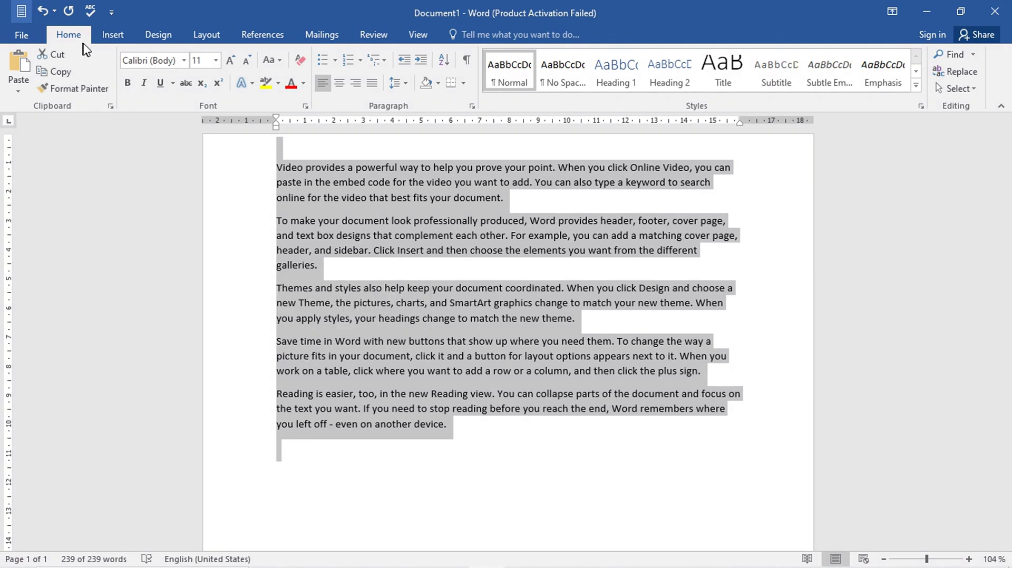
click(184, 60)
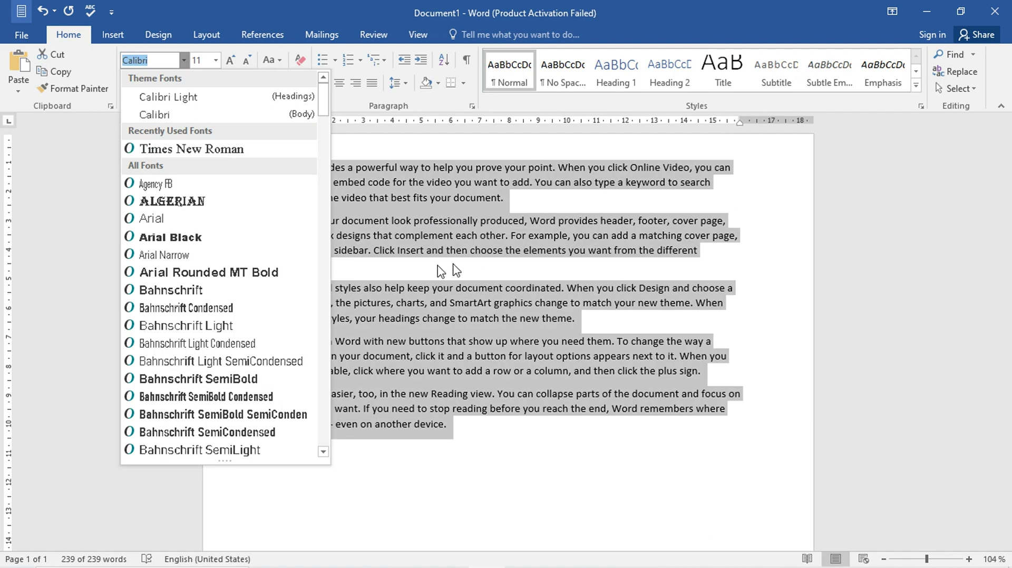
click(200, 151)
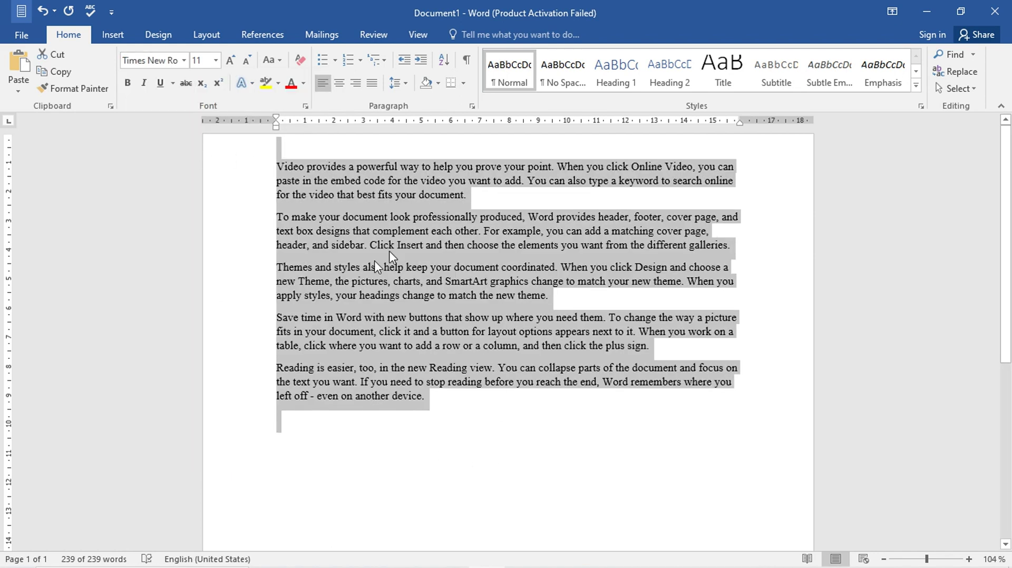
click(277, 417)
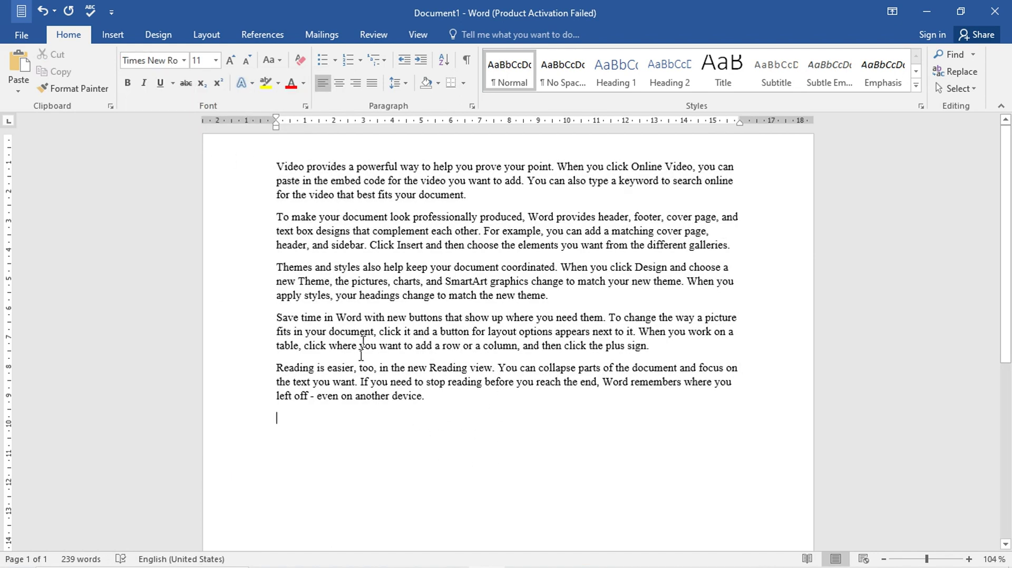
Step: Zoom the page in to 154%
scroll(506, 306, up, 2)
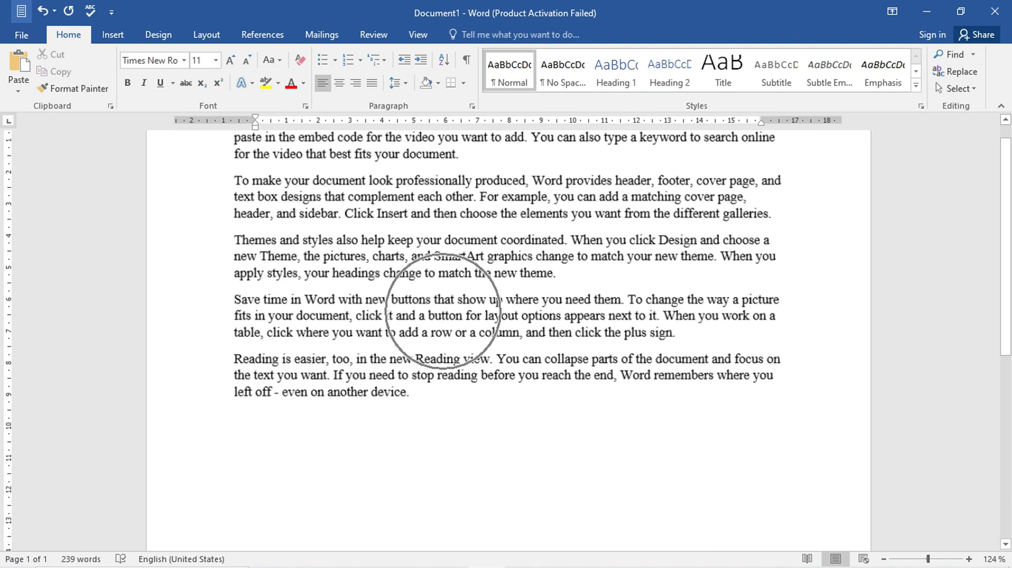
scroll(506, 306, up, 2)
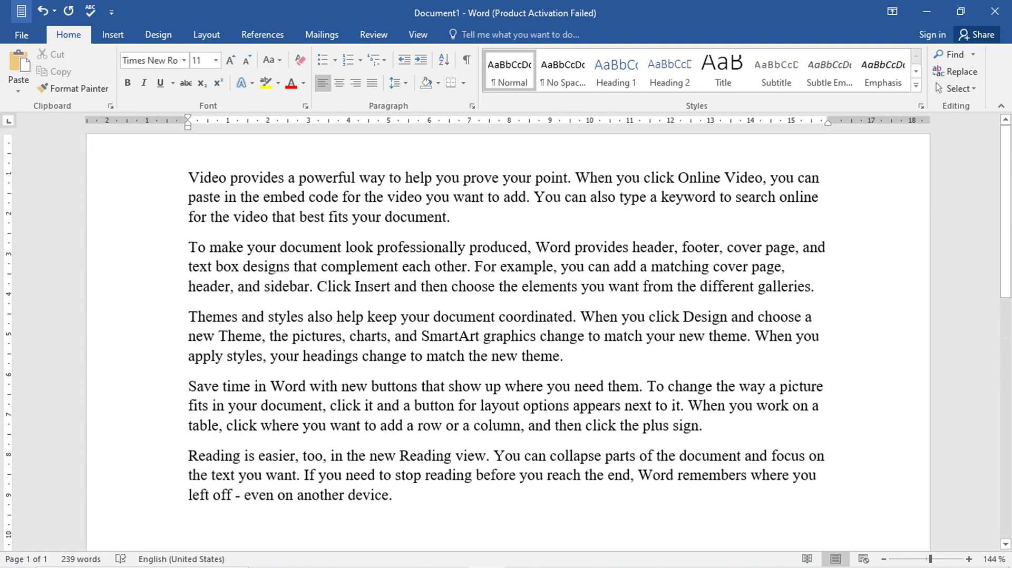
scroll(441, 293, up, 1)
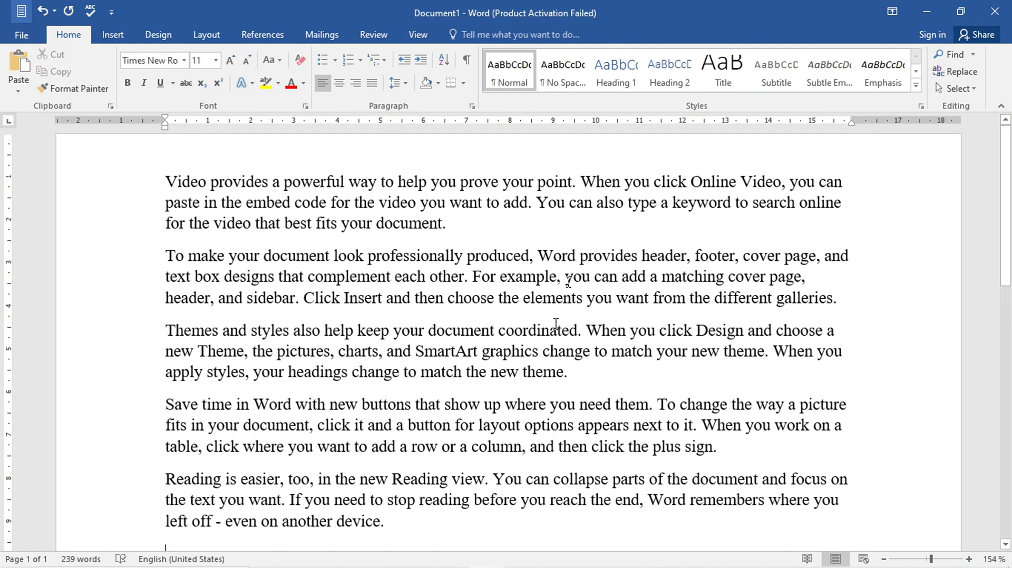
Step: Browse the font list and close it, leaving Times New Roman unchanged
click(184, 61)
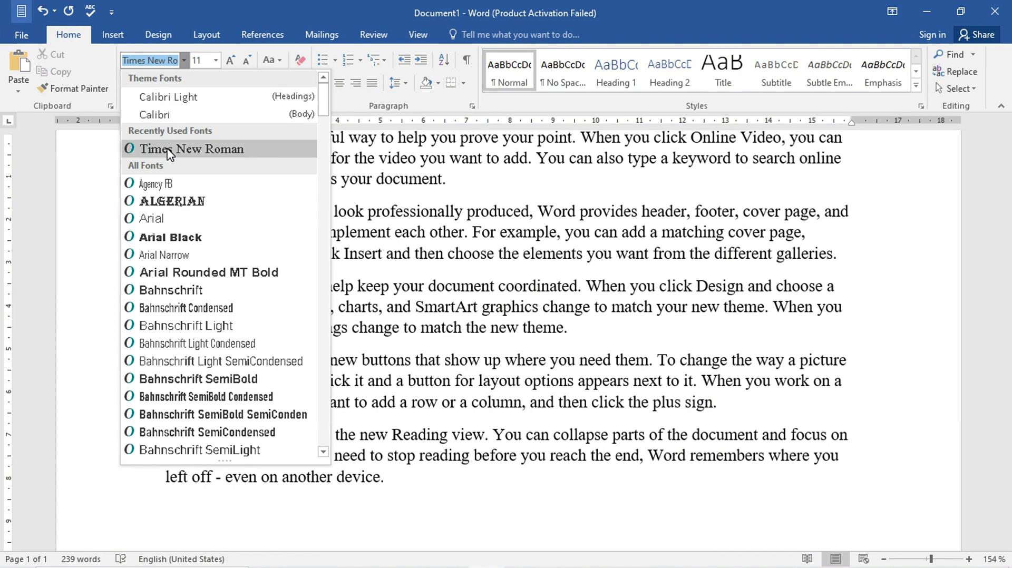
click(168, 150)
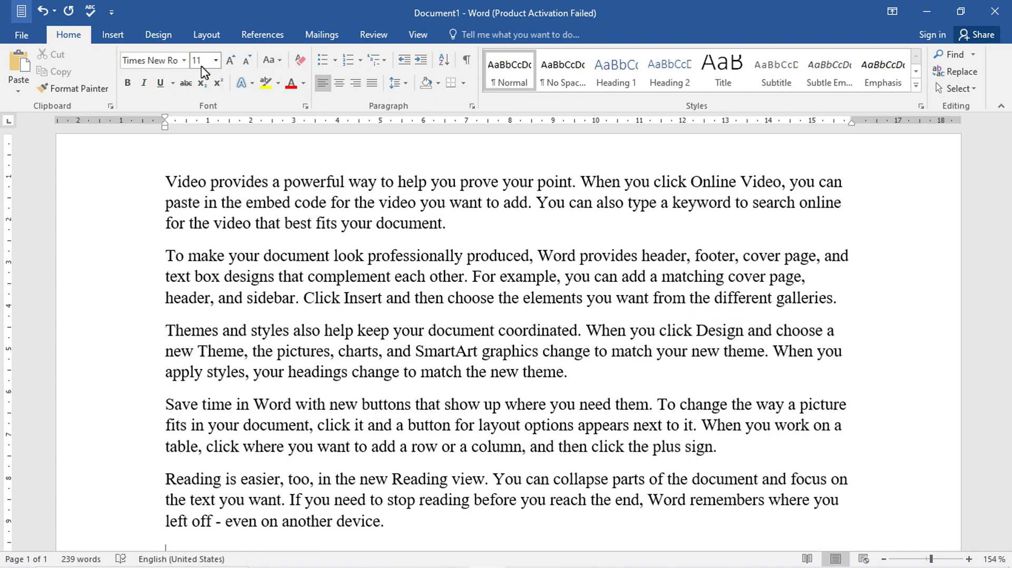
click(183, 66)
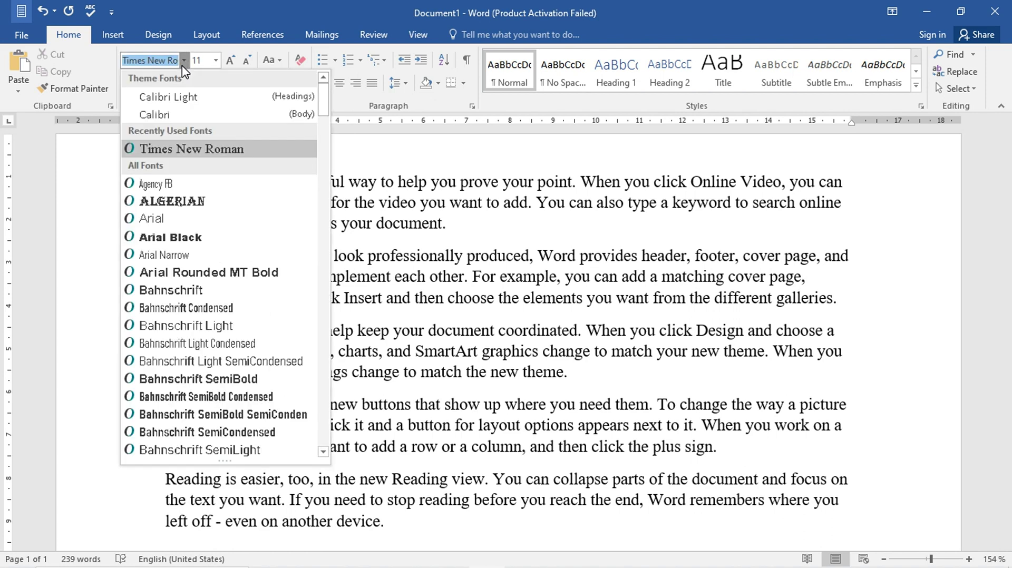
scroll(175, 381, down, 1)
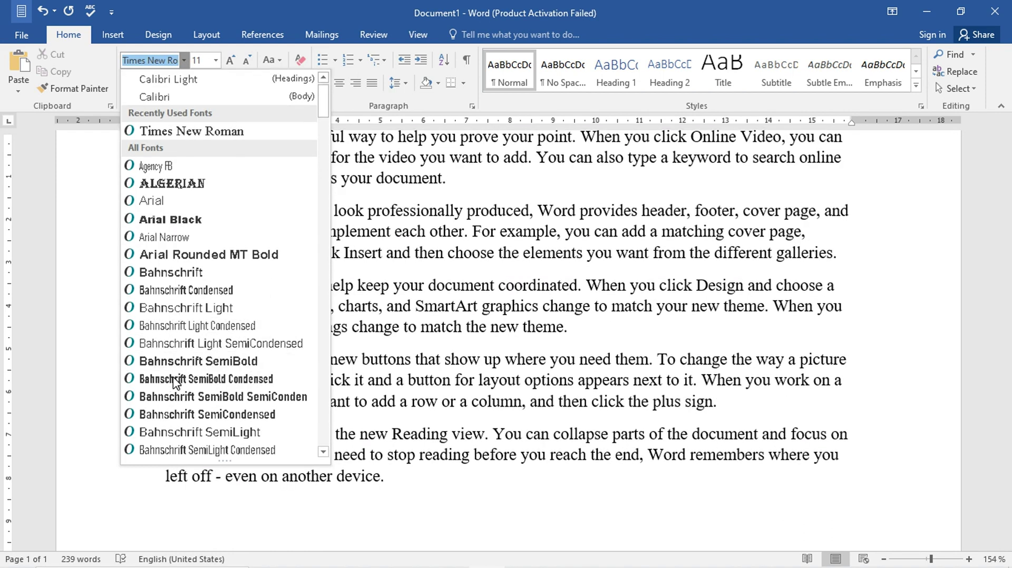
scroll(176, 380, down, 2)
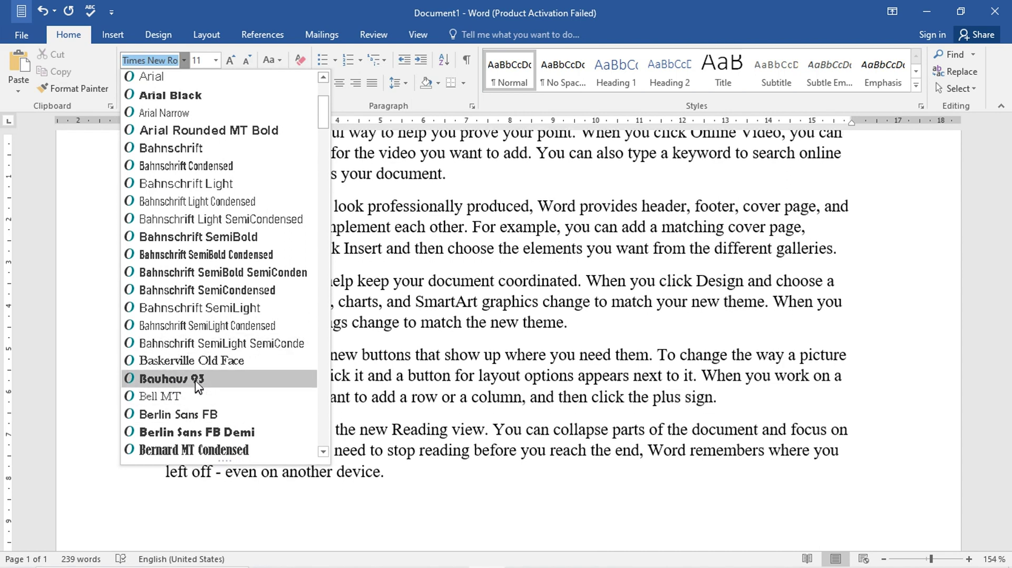
scroll(216, 414, down, 7)
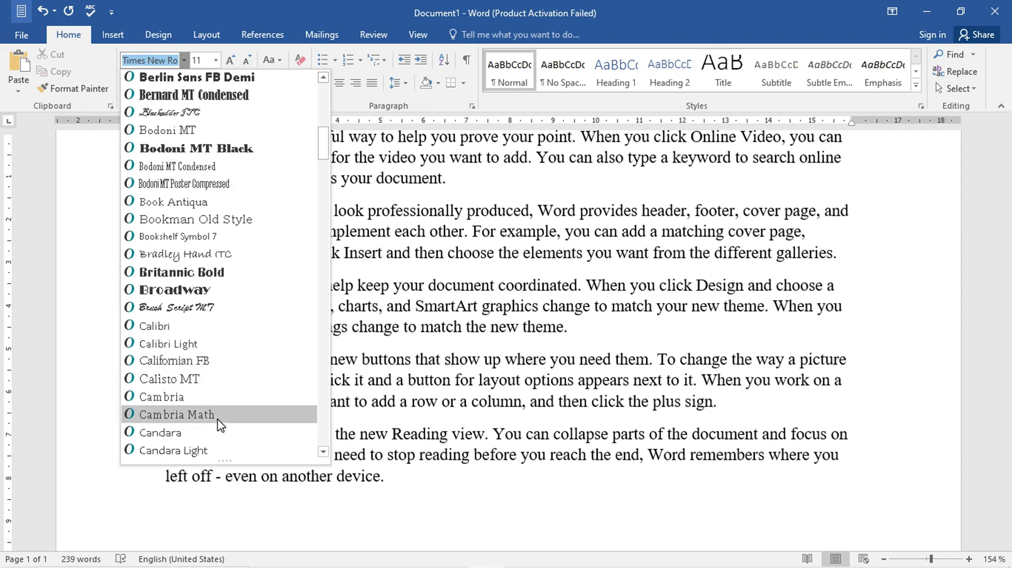
scroll(219, 419, down, 5)
scroll(220, 421, down, 7)
scroll(219, 422, up, 5)
scroll(219, 421, up, 6)
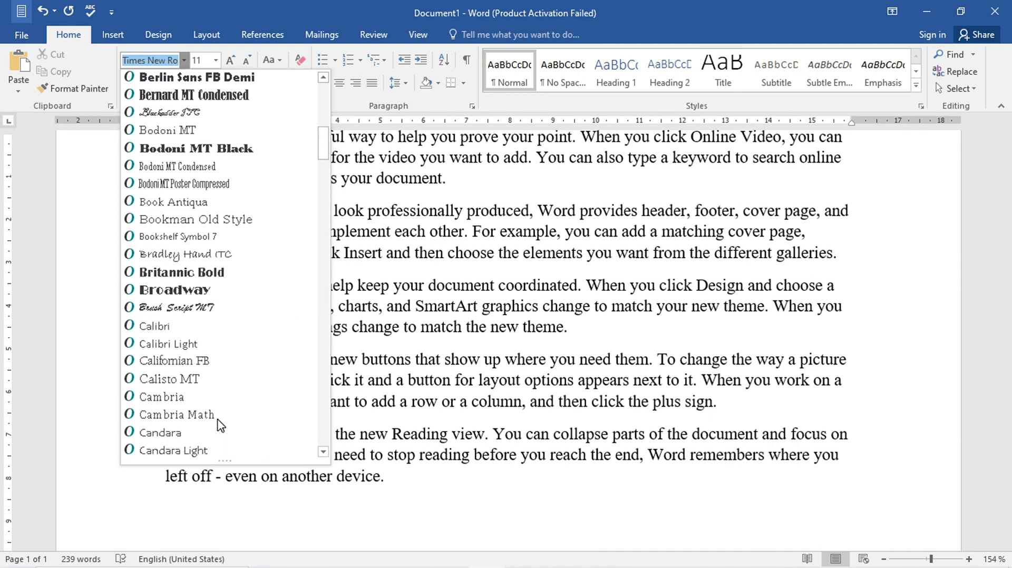
scroll(220, 422, up, 10)
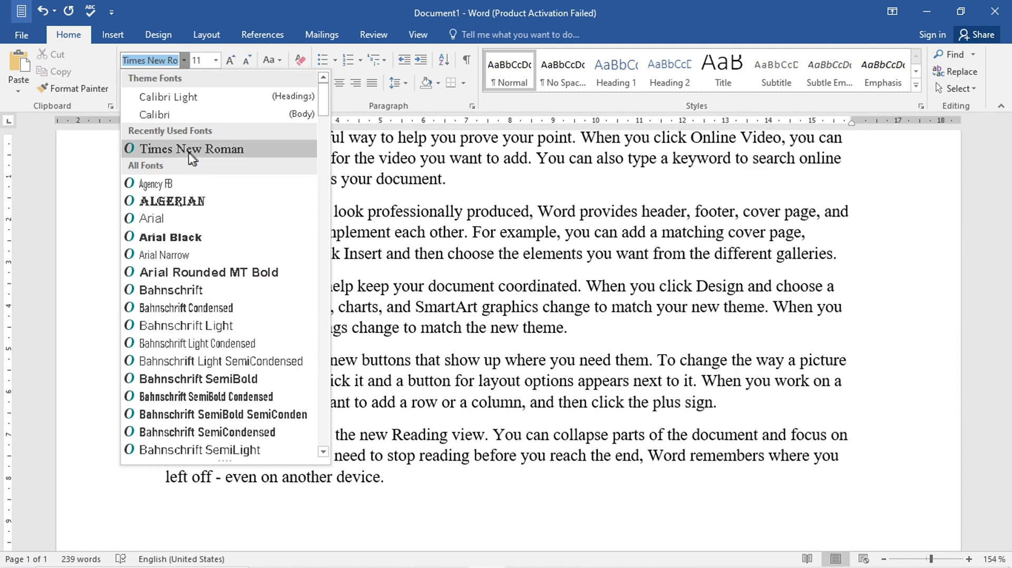
click(183, 61)
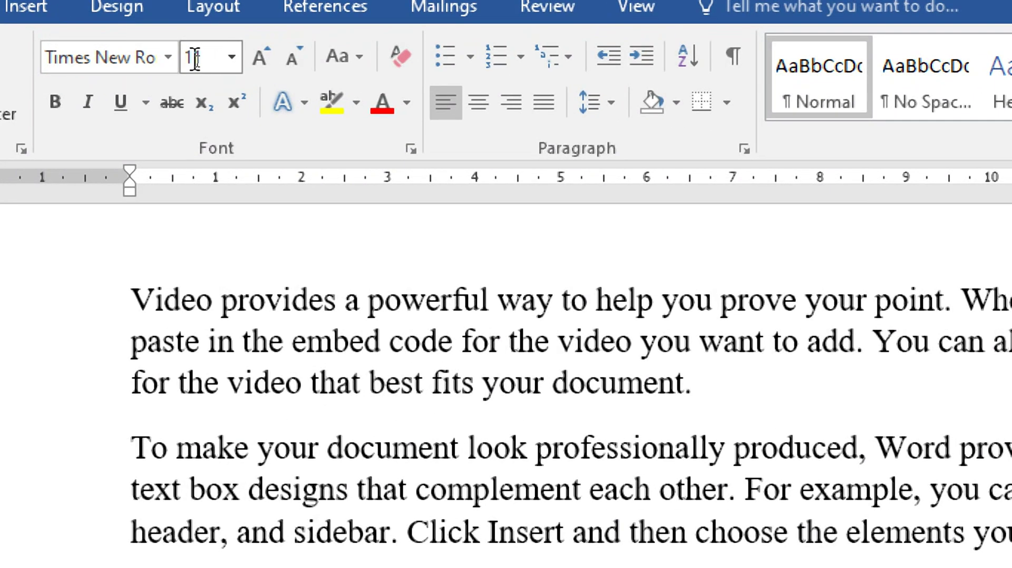
Step: Re-enter 11 as the font size in the Font Size box
click(232, 63)
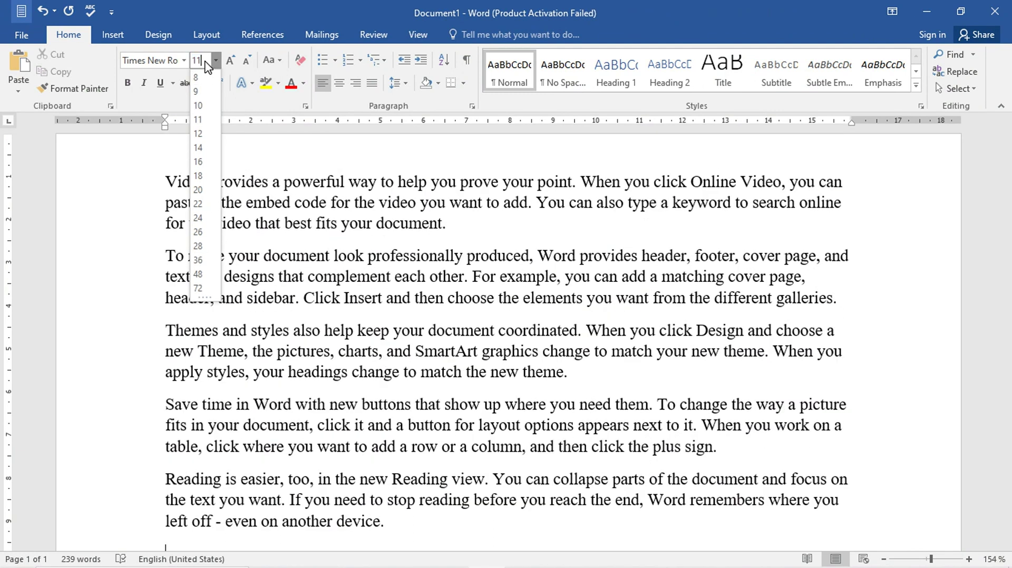
click(262, 130)
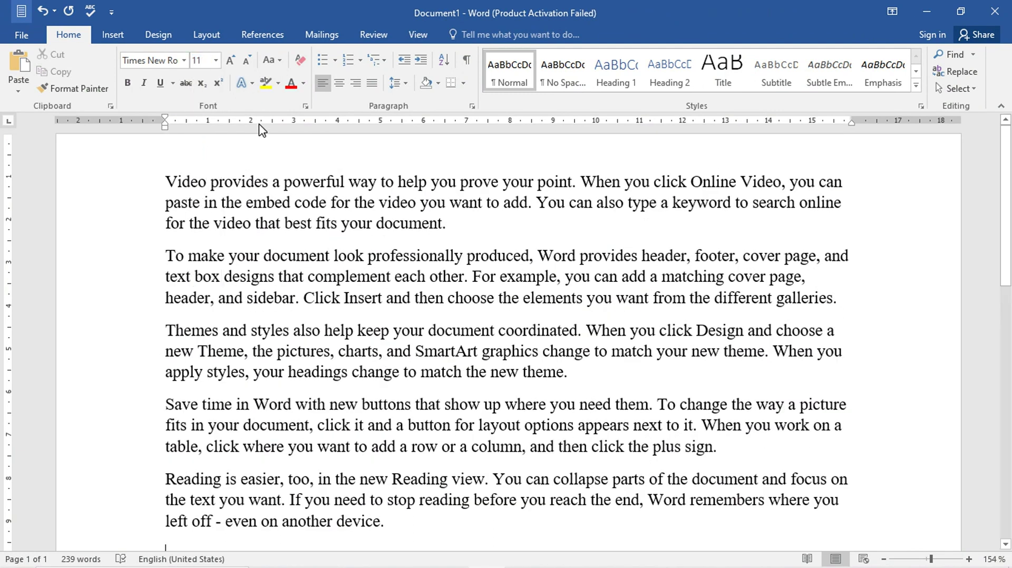
click(199, 61)
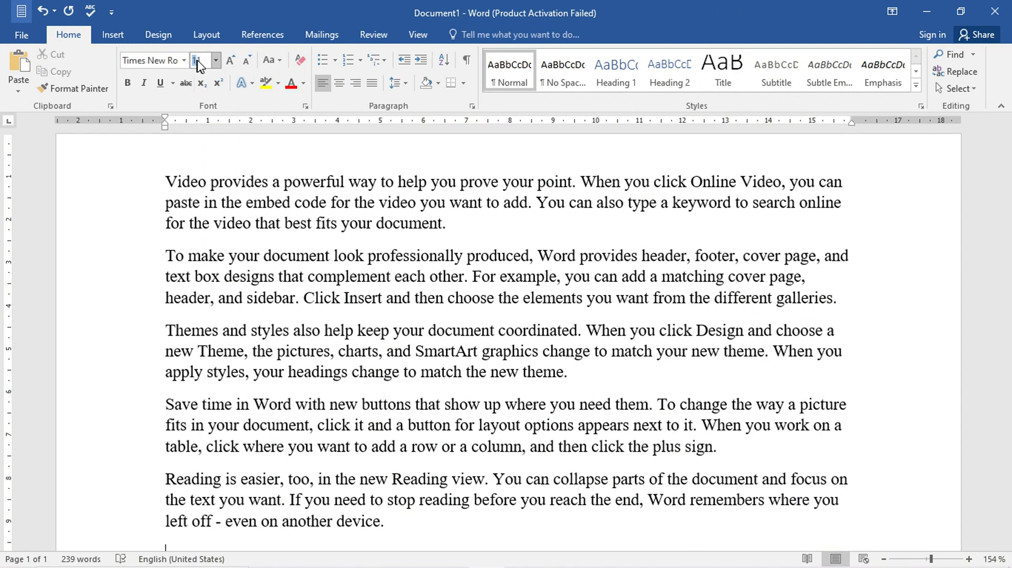
text(11)
key(Return)
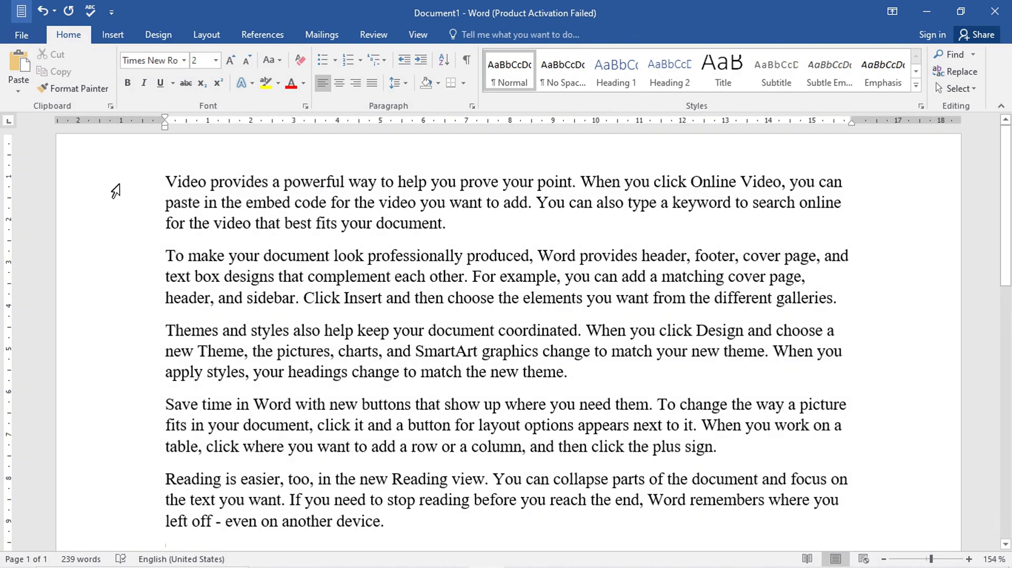
Step: Select all the placeholder paragraphs and apply font size 5
drag(116, 191, 91, 524)
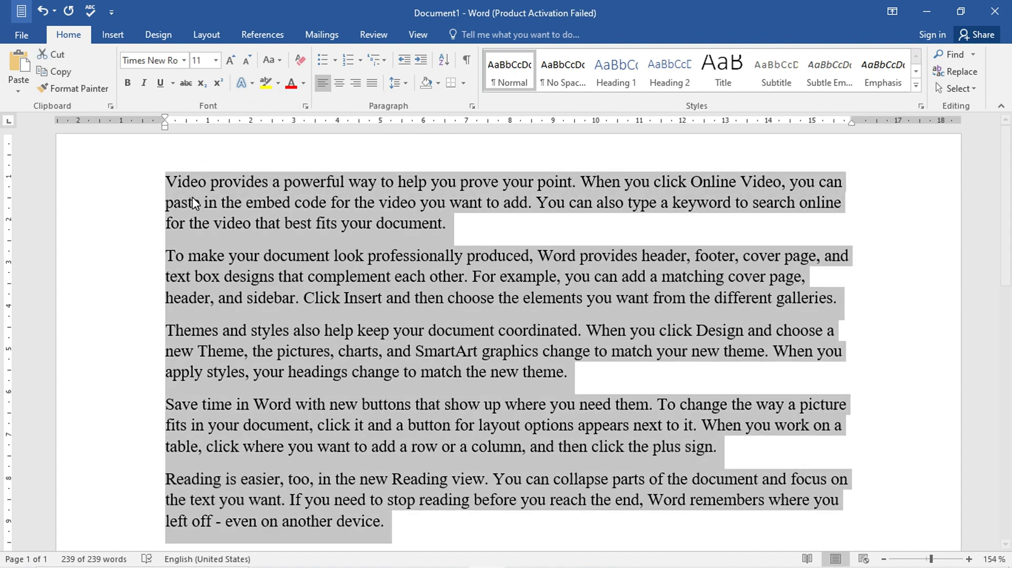
click(198, 59)
text(5)
key(Return)
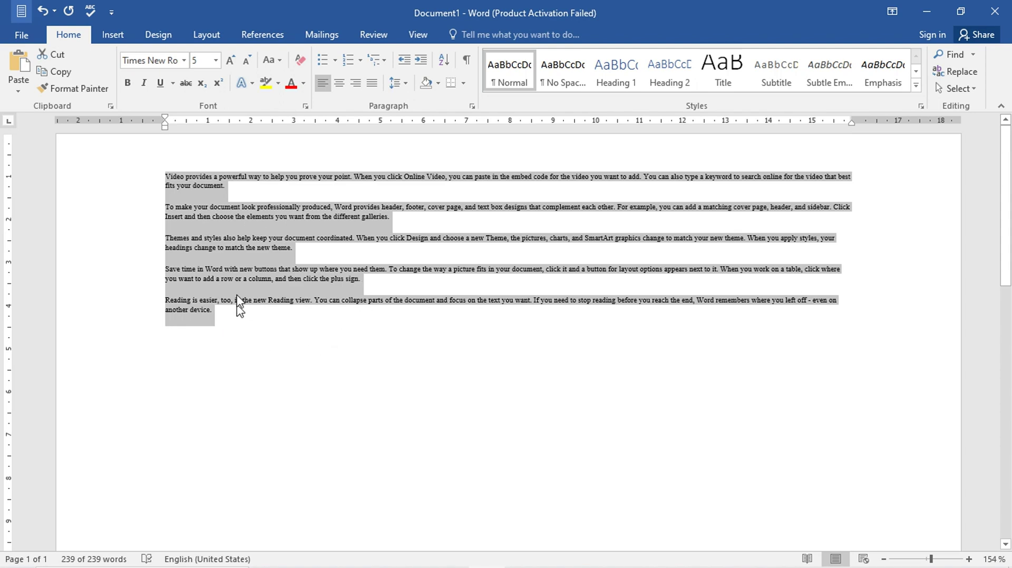
click(165, 328)
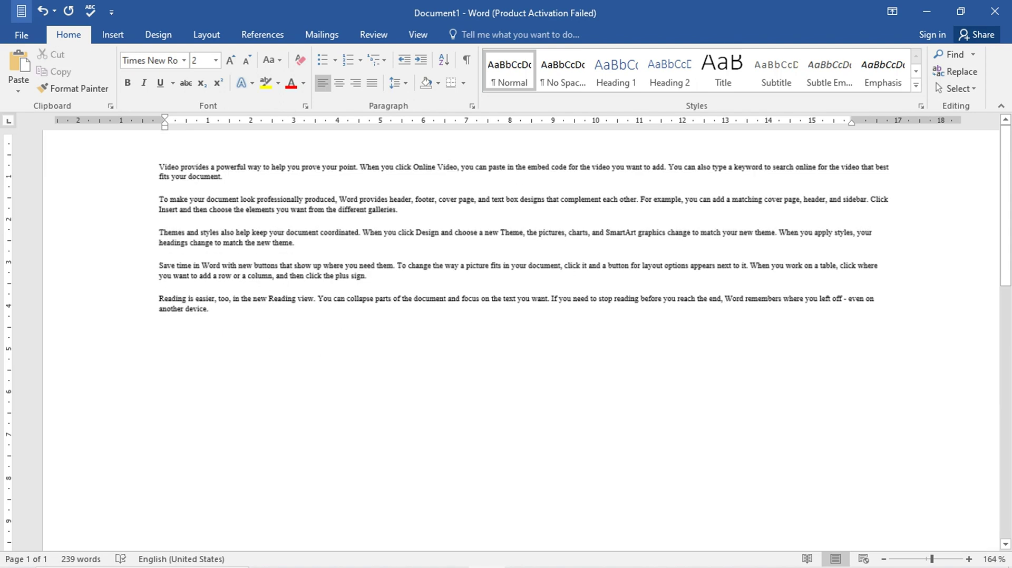
click(265, 331)
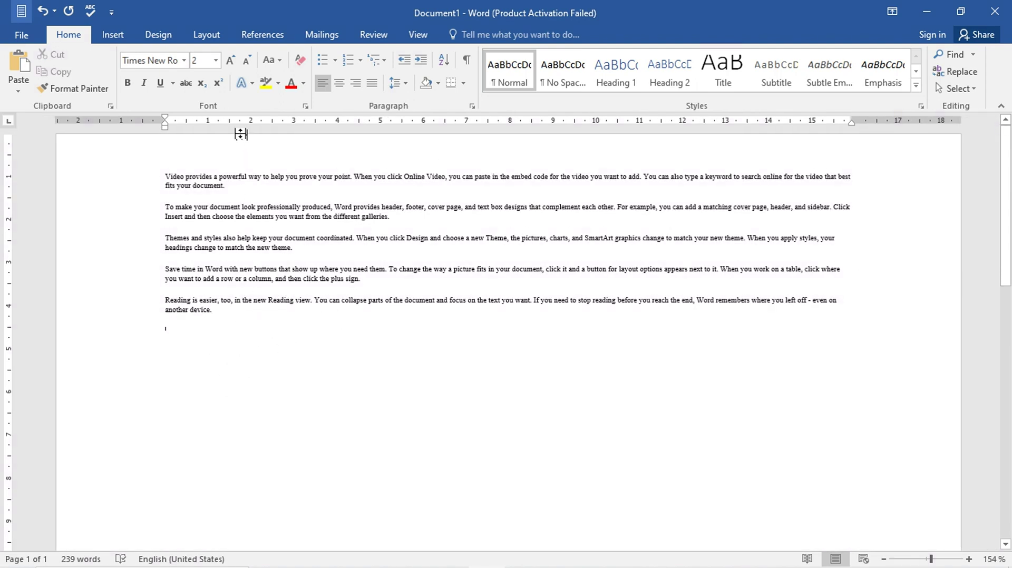
Step: Select all the text again and choose 28 pt from the size list
triple_click(103, 200)
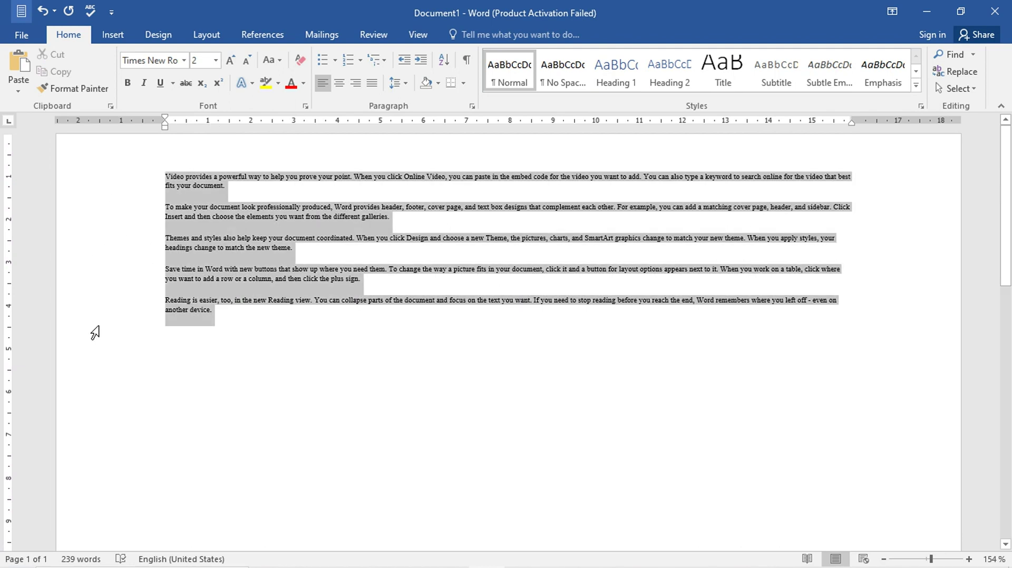
click(216, 62)
click(203, 254)
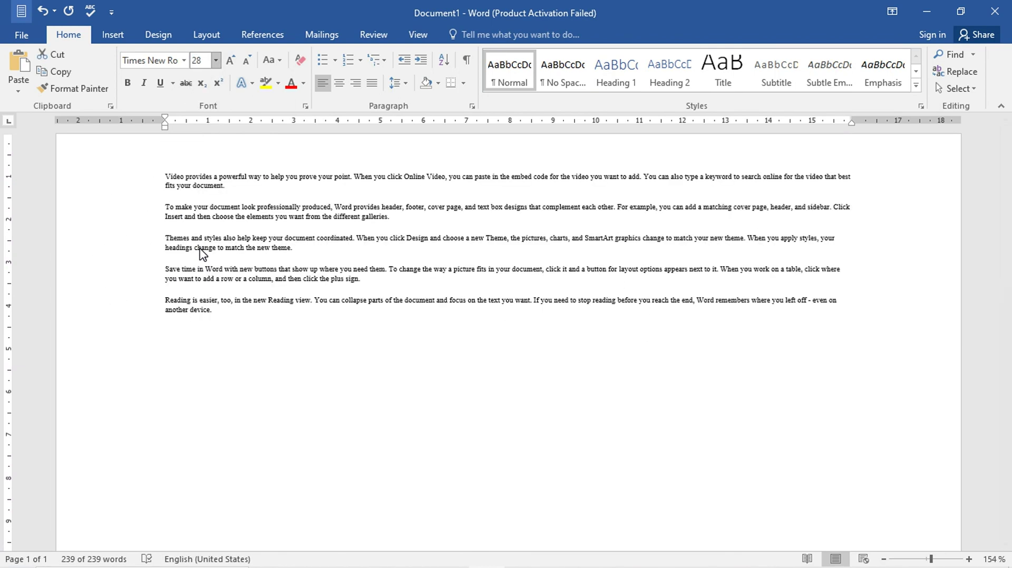
Step: Resize all five Times New Roman paragraphs from 28 pt down to 12 pt
scroll(428, 364, down, 3)
scroll(429, 364, down, 2)
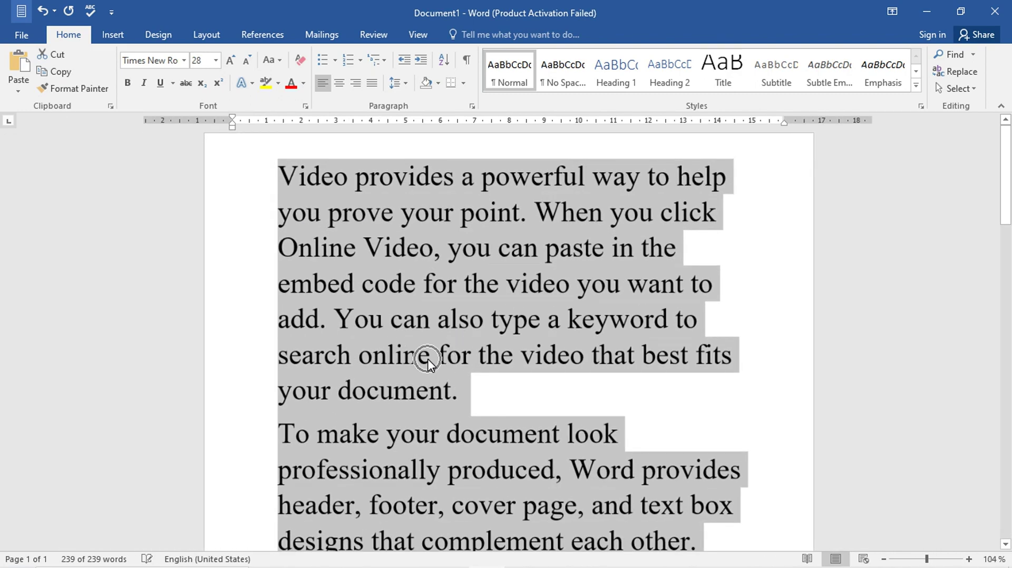
scroll(428, 364, down, 3)
scroll(429, 364, down, 2)
scroll(428, 364, down, 1)
scroll(428, 364, down, 1)
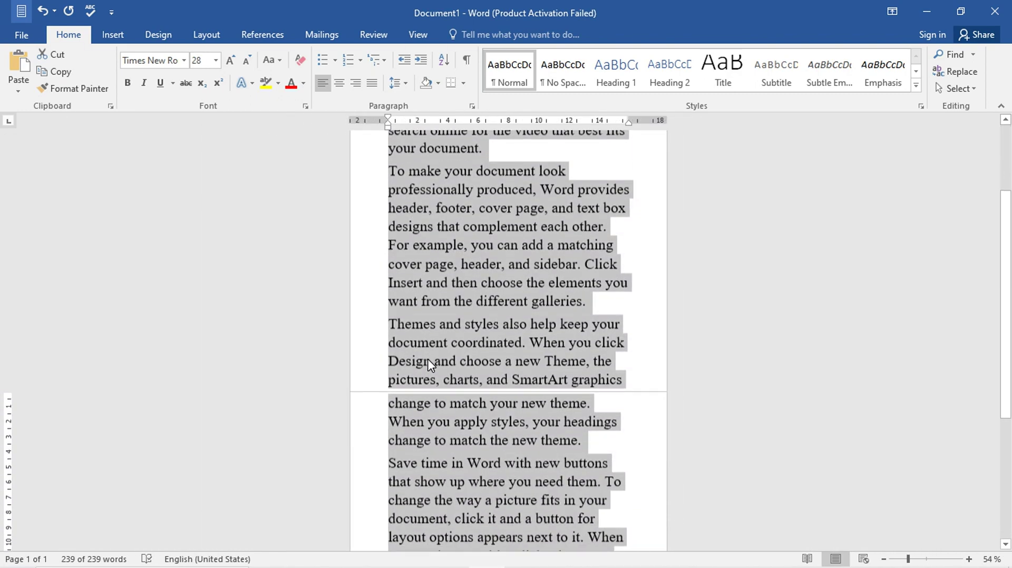
scroll(428, 364, down, 4)
scroll(428, 364, up, 6)
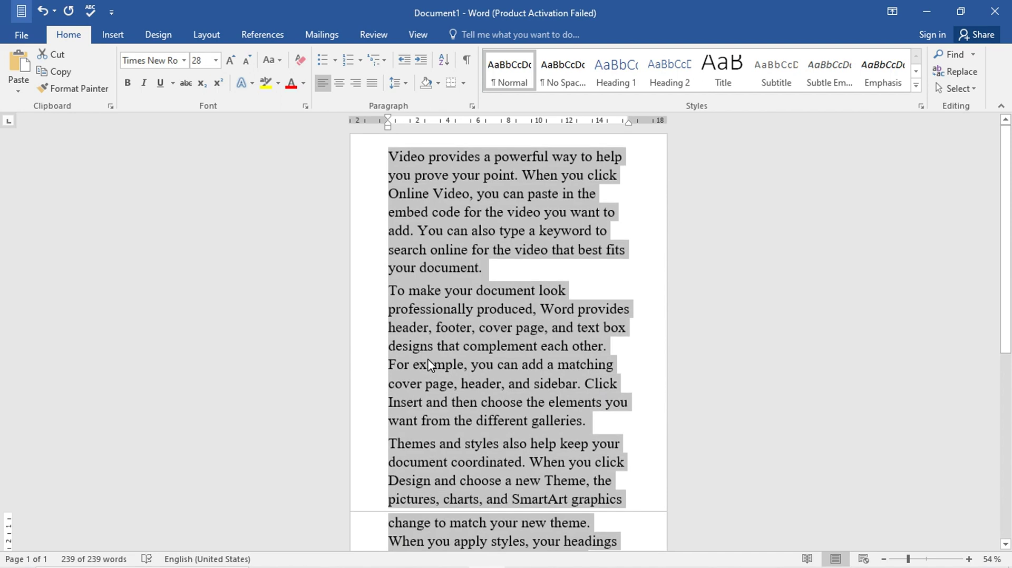
scroll(441, 357, up, 2)
scroll(441, 357, up, 1)
scroll(441, 357, up, 3)
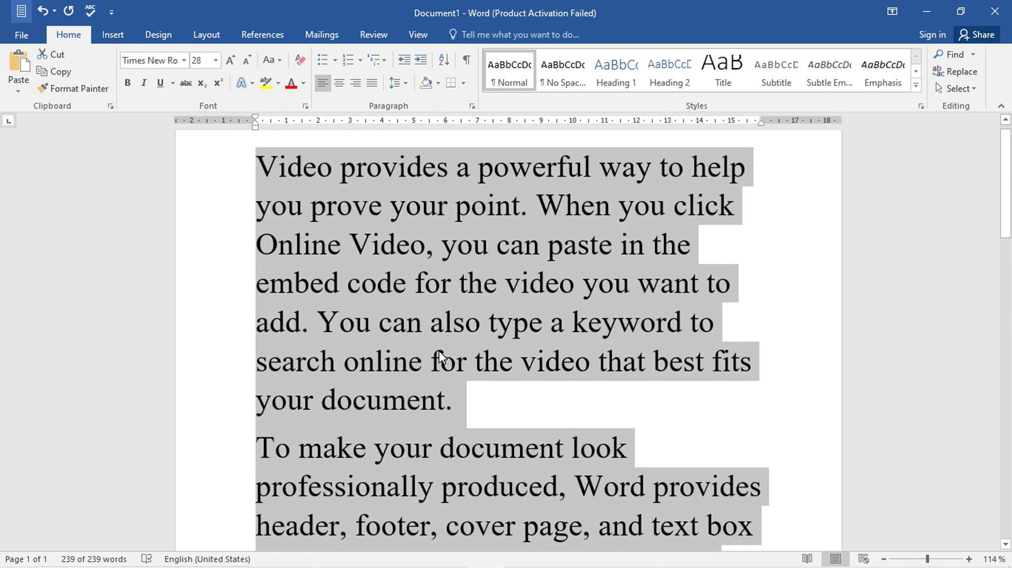
scroll(442, 357, up, 2)
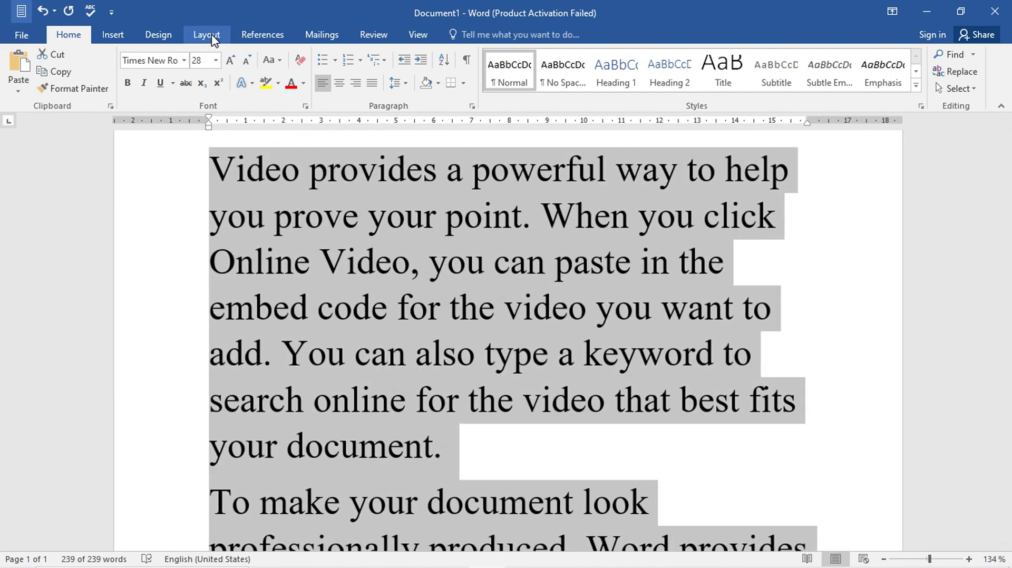
click(216, 61)
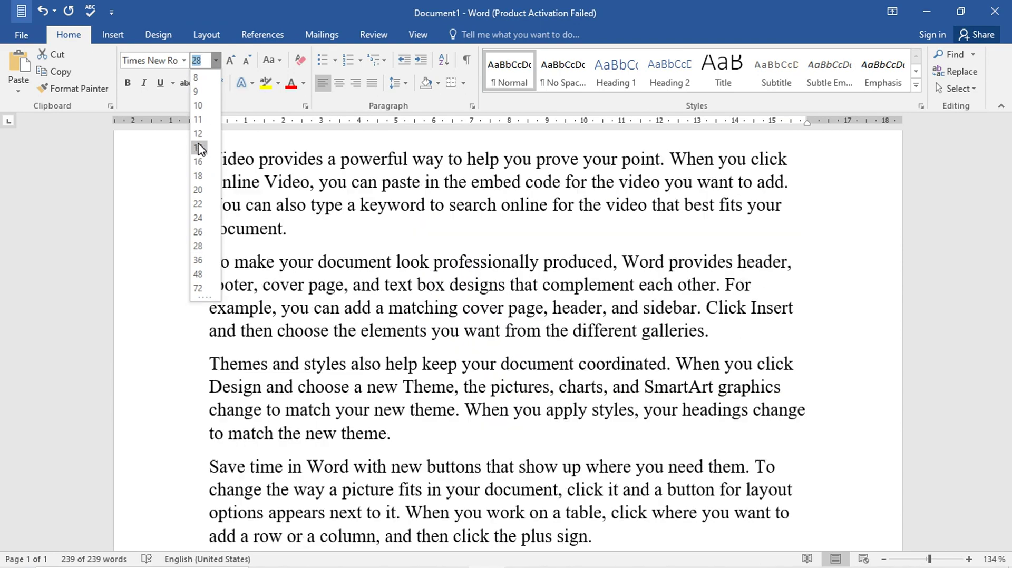
click(198, 135)
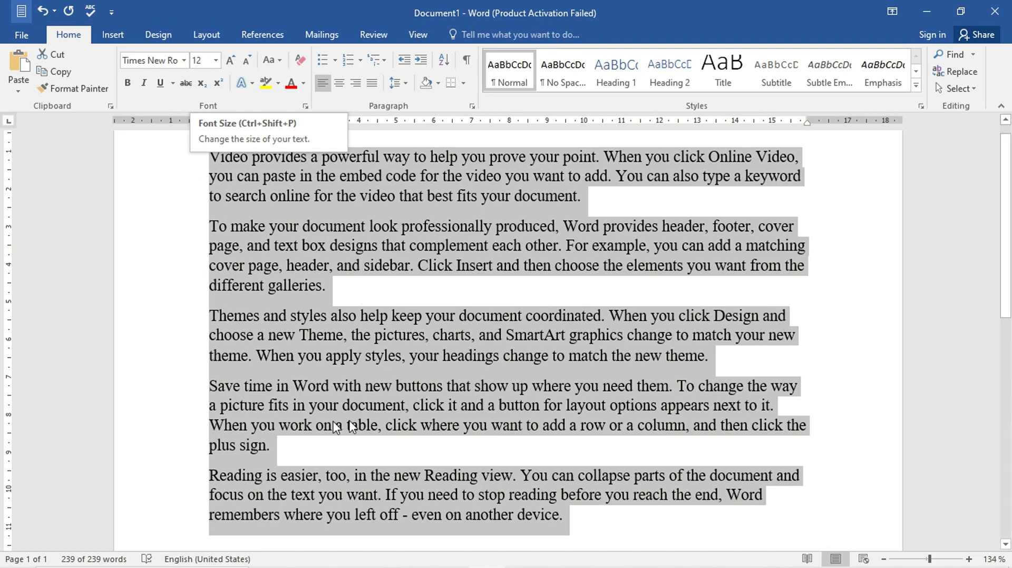
click(103, 250)
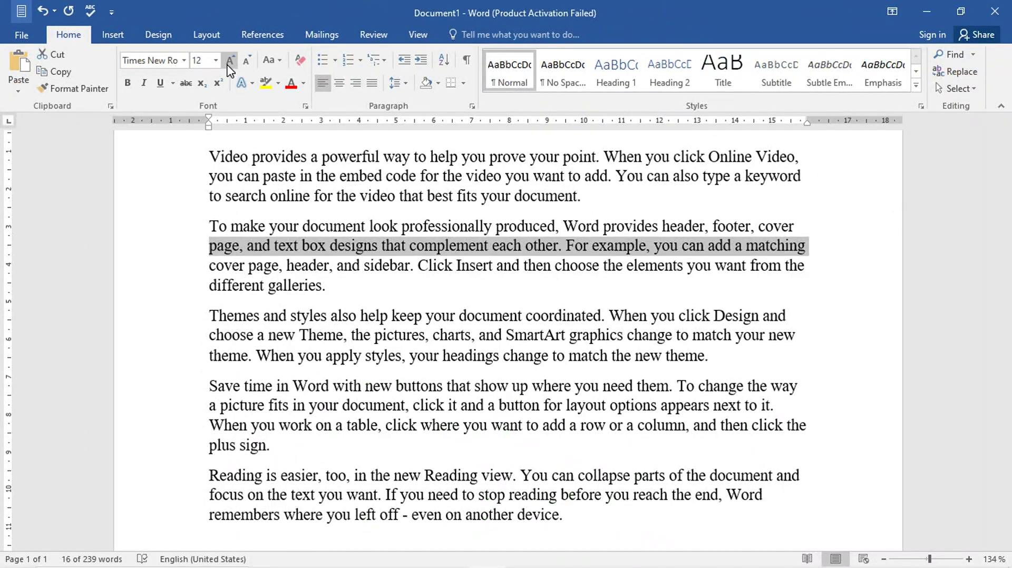
Step: Select the whole first paragraph
drag(171, 167, 167, 199)
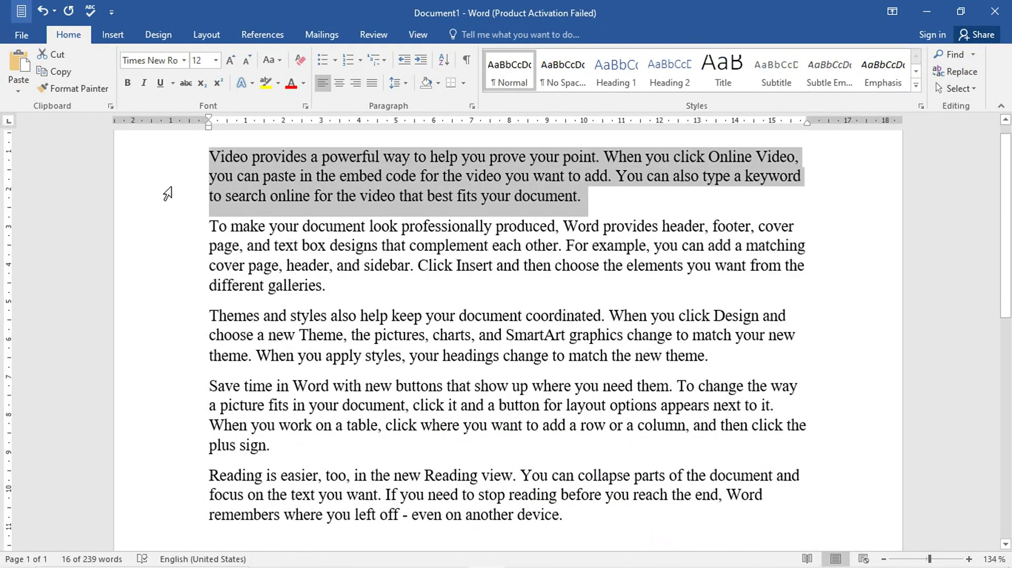
click(152, 165)
drag(161, 164, 161, 182)
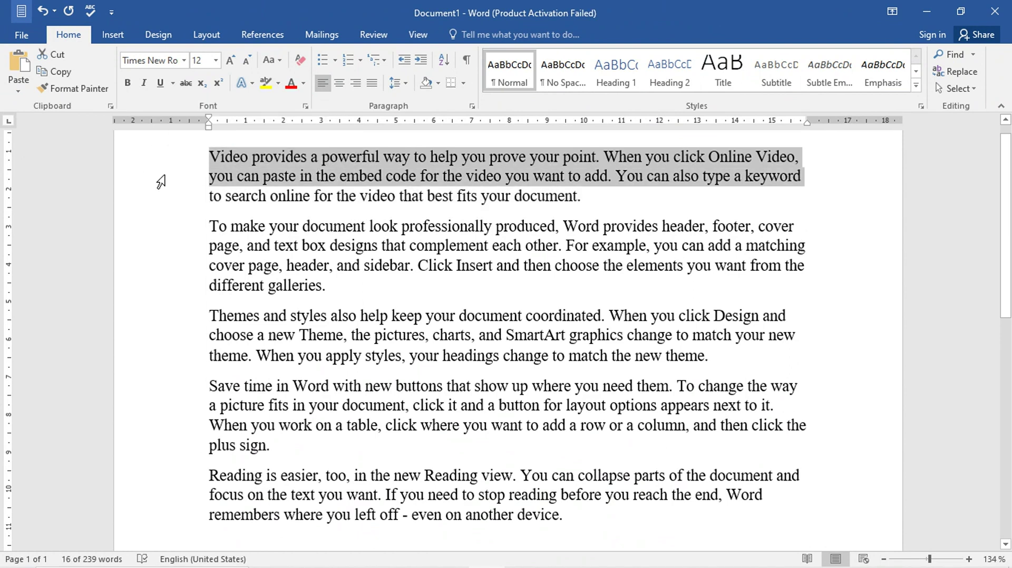
drag(161, 182, 159, 201)
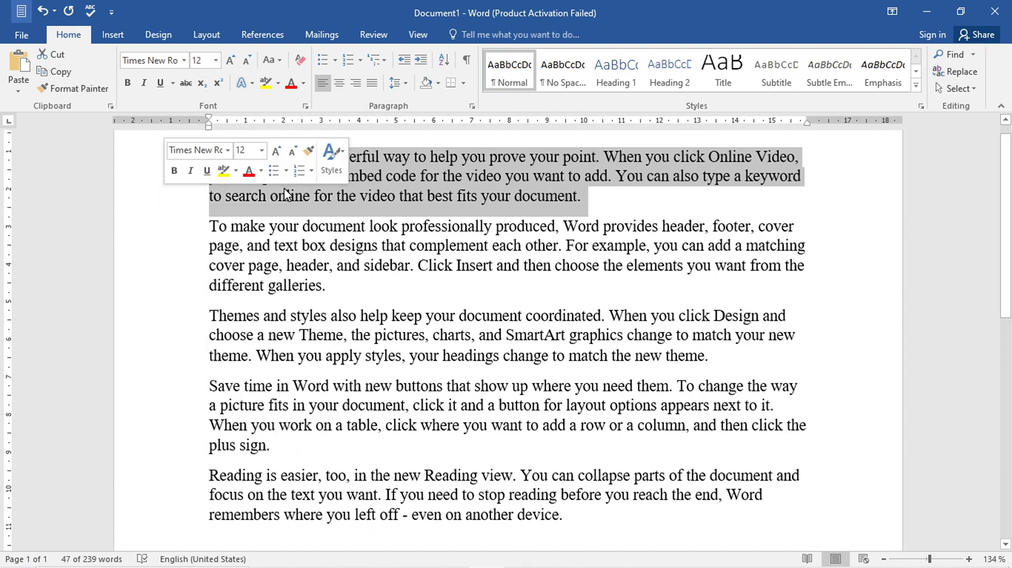
Step: Adjust the first paragraph's size with Grow Font and Shrink Font to 14 pt
click(231, 60)
click(231, 60)
click(231, 60)
click(231, 60)
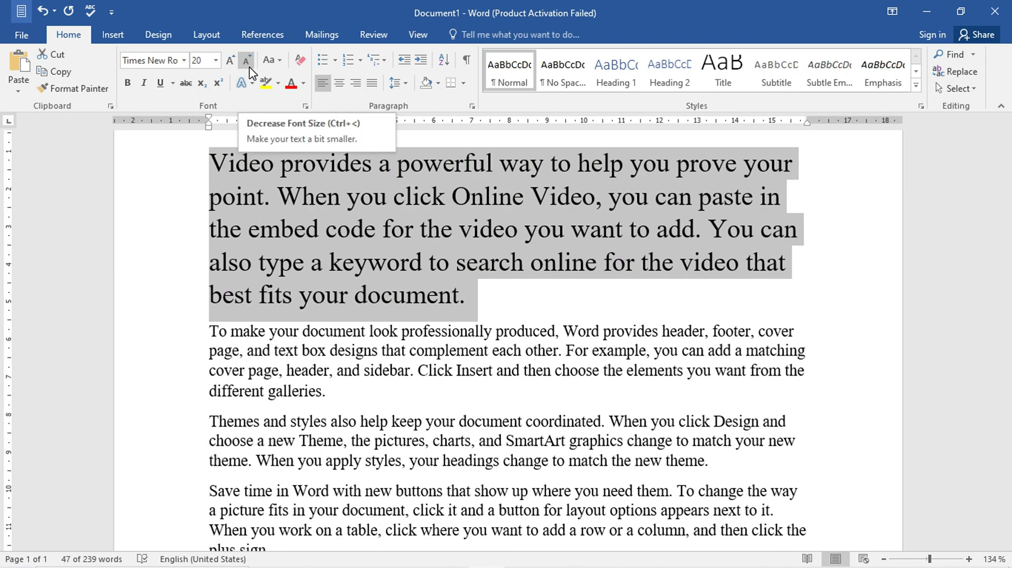
click(250, 68)
click(250, 68)
click(250, 68)
click(250, 67)
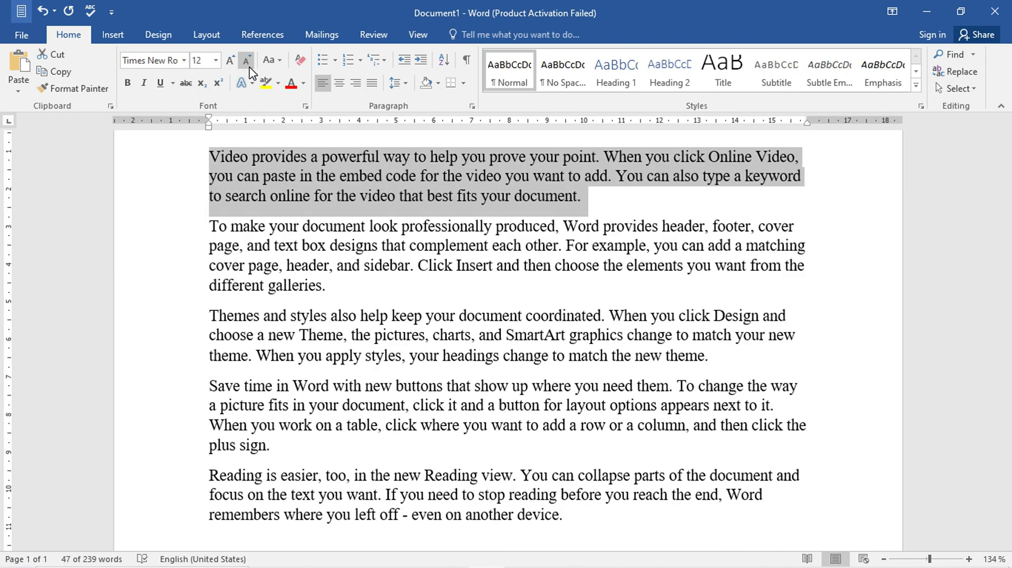
click(235, 67)
click(235, 67)
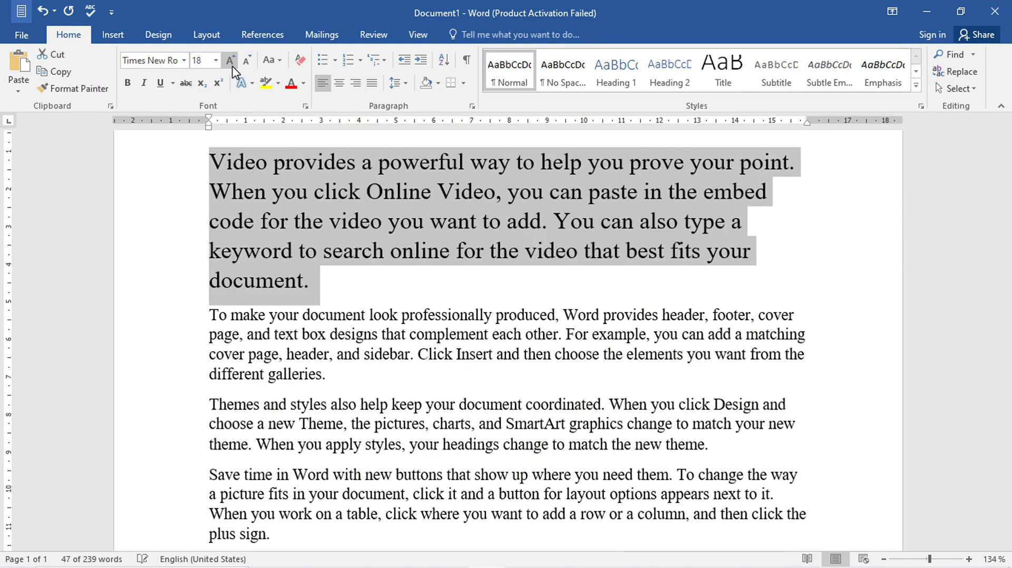
click(235, 66)
click(235, 67)
click(235, 67)
click(235, 66)
click(247, 67)
click(247, 67)
click(247, 68)
click(248, 67)
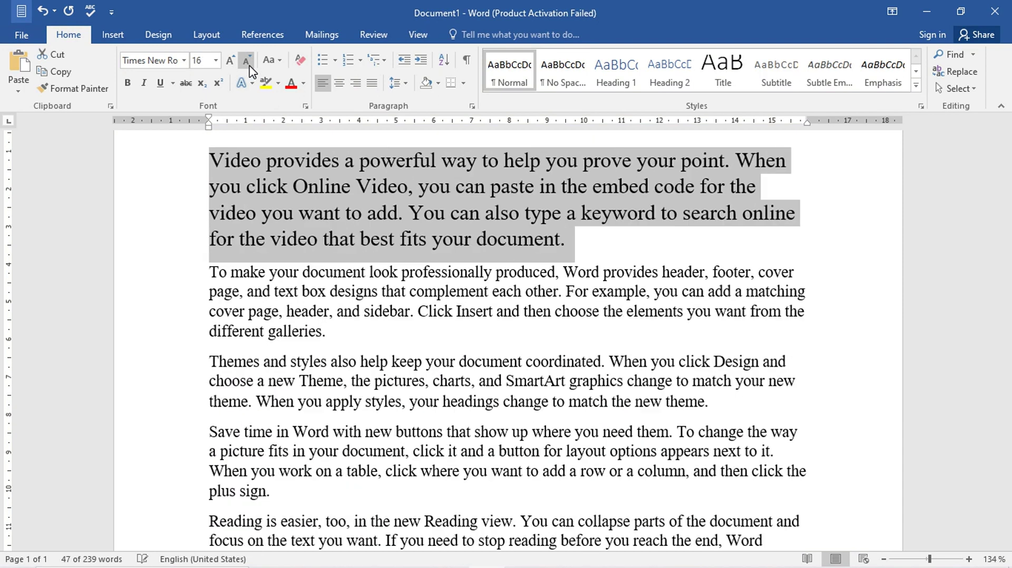
click(248, 67)
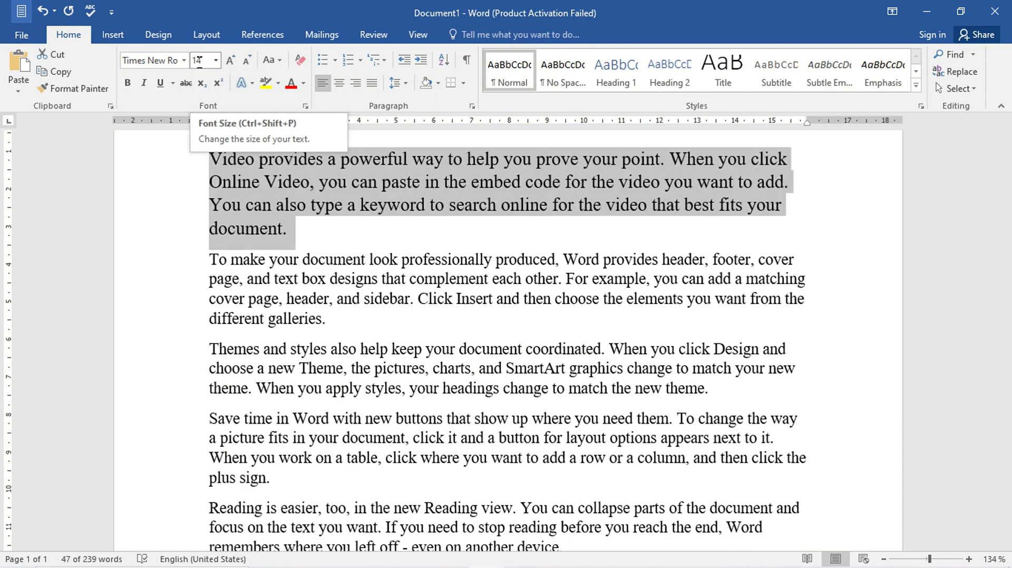
Step: Reselect the first paragraph and confirm its font size reads 14
click(165, 181)
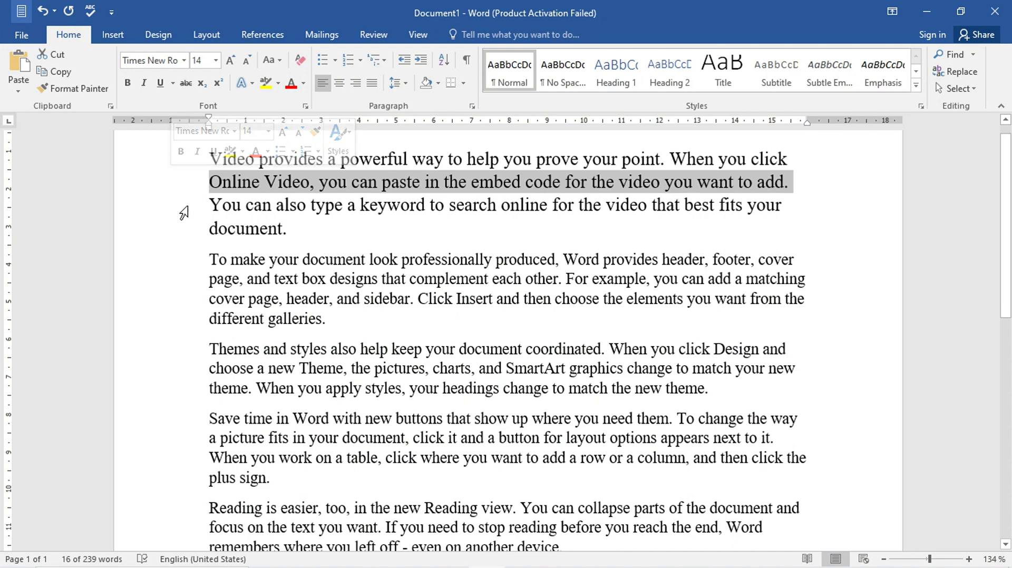
drag(145, 156, 145, 228)
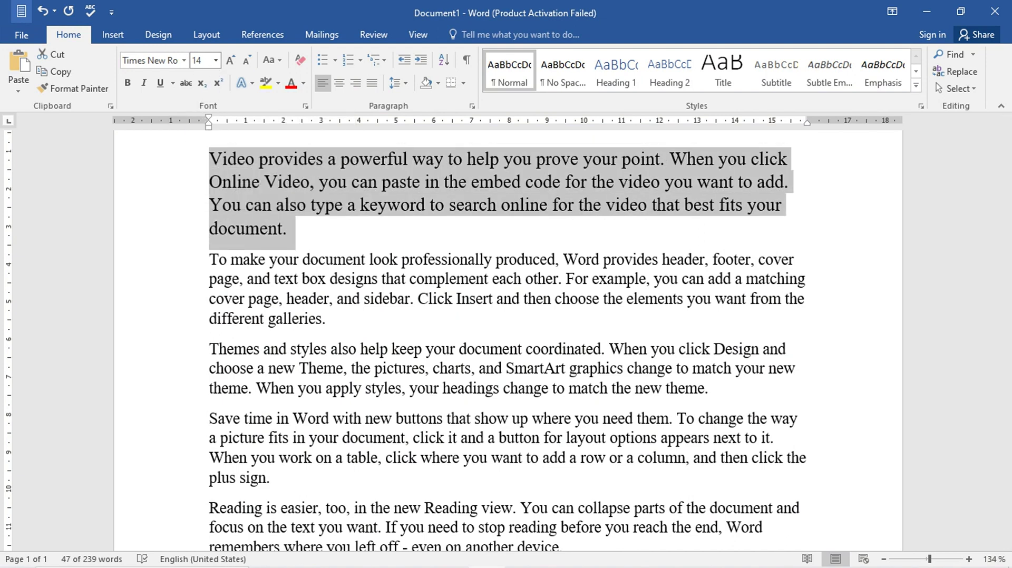
click(203, 61)
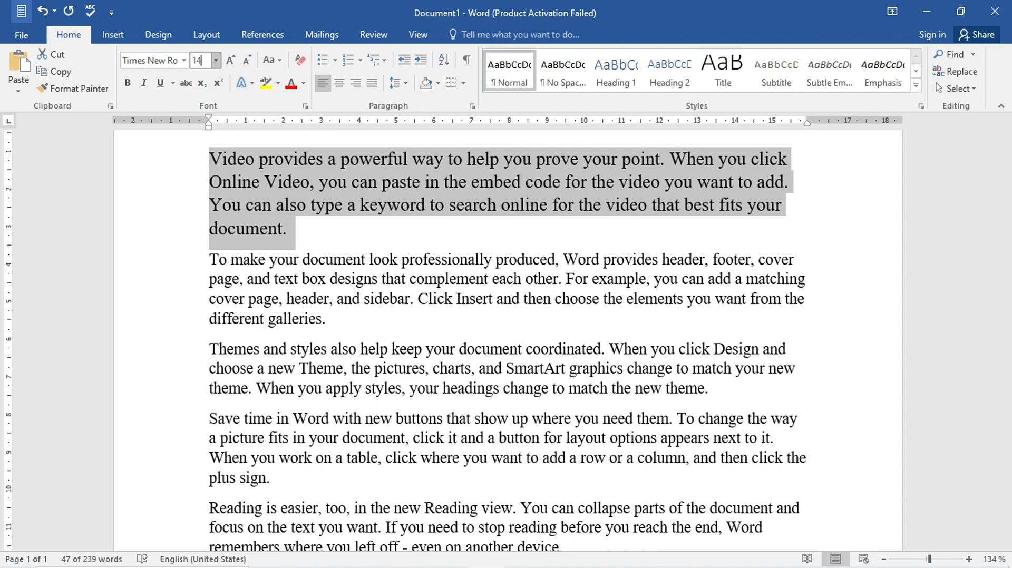